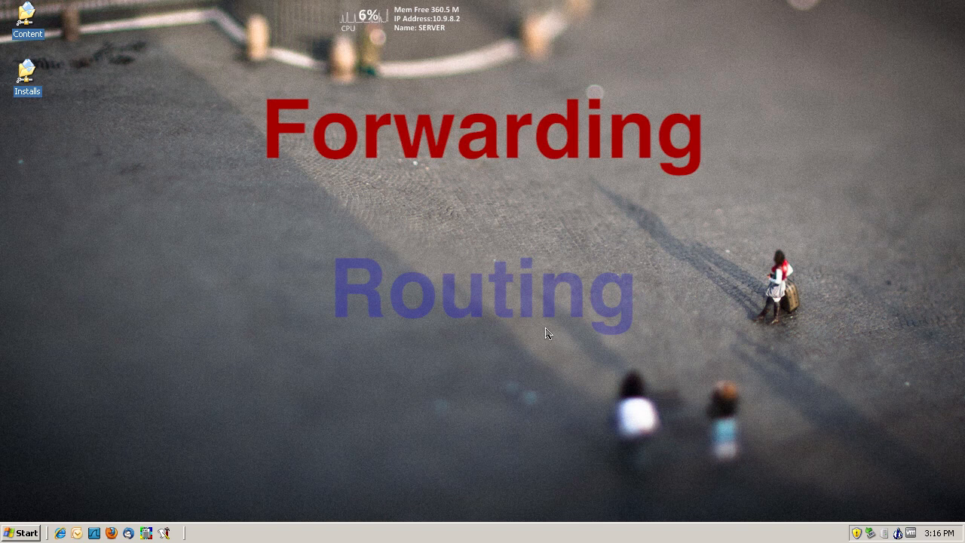
Open RightFax FaxUtil and list all faxes in the ADMINISTRATOR mailbox.
left_click(164, 533)
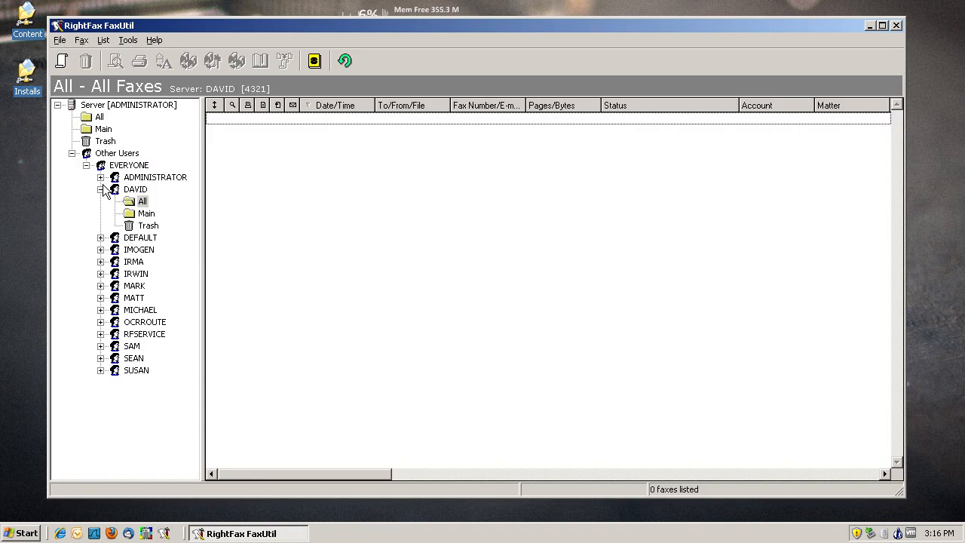
left_click(100, 177)
left_click(140, 189)
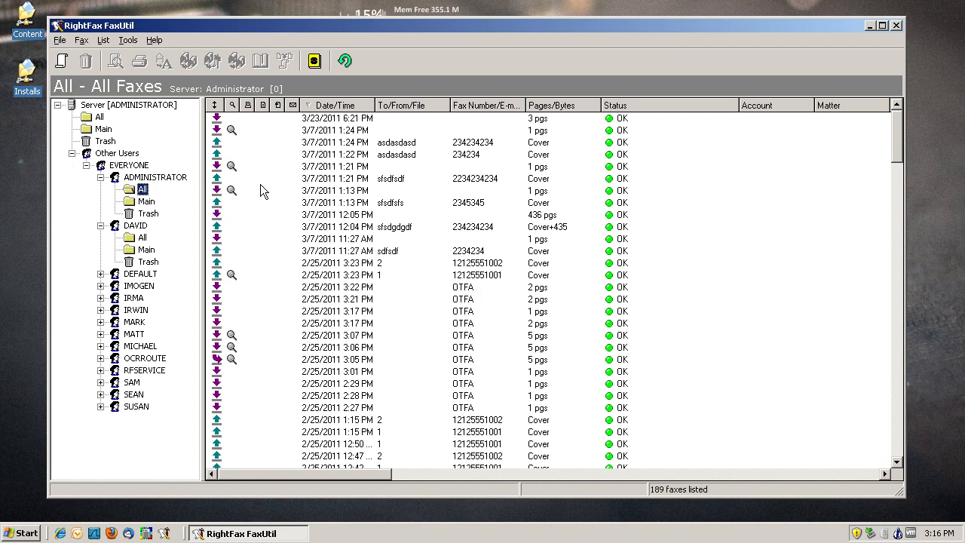
Route the one-page fax received 3/7/2011 1:21 PM to the user listed directly after ADMINISTRATOR, with the history note "This is a routed fax".
right_click(276, 166)
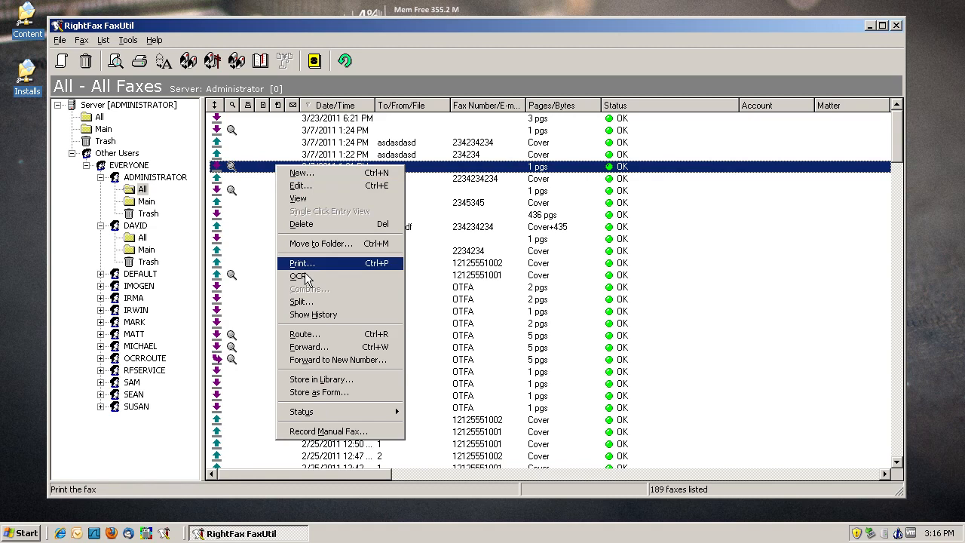
left_click(319, 338)
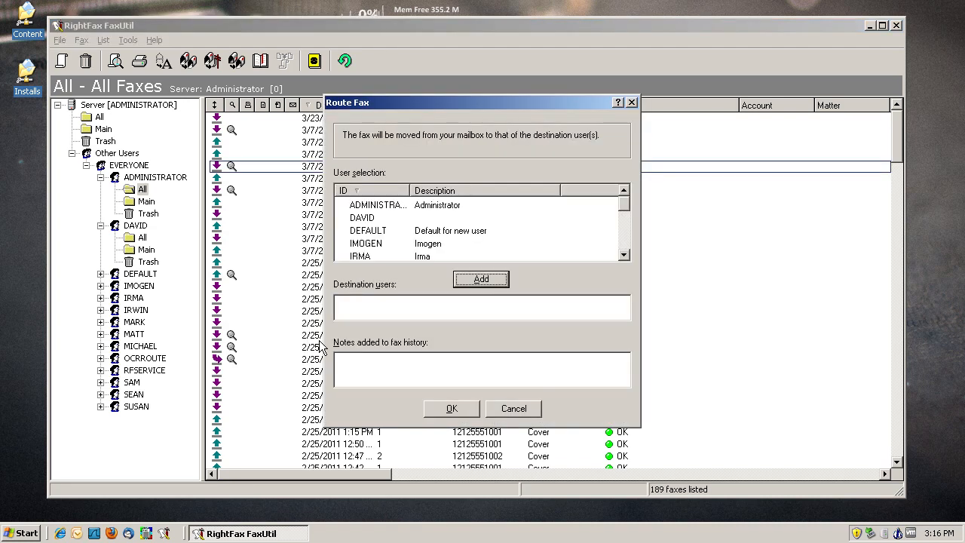
left_click(365, 220)
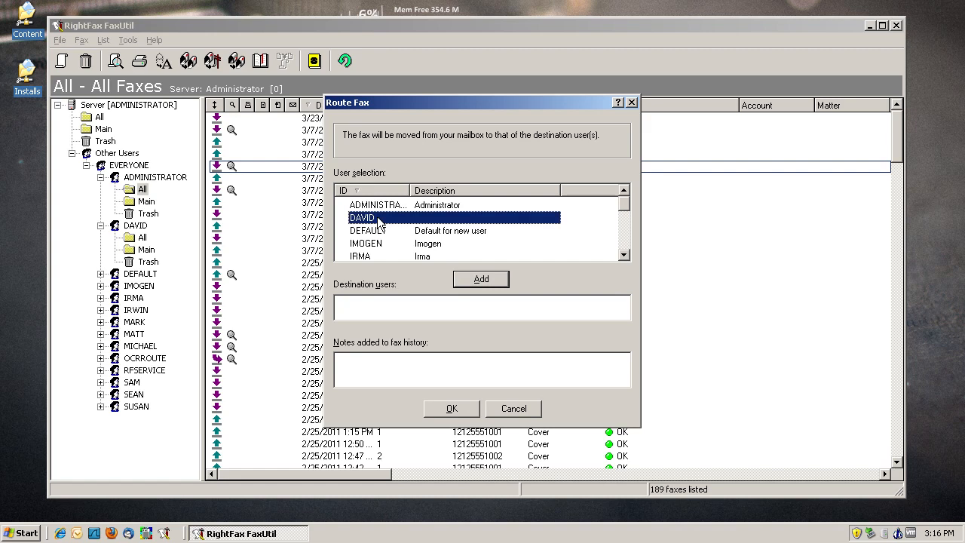
left_click(475, 280)
left_click(456, 367)
type("This is a routed fax")
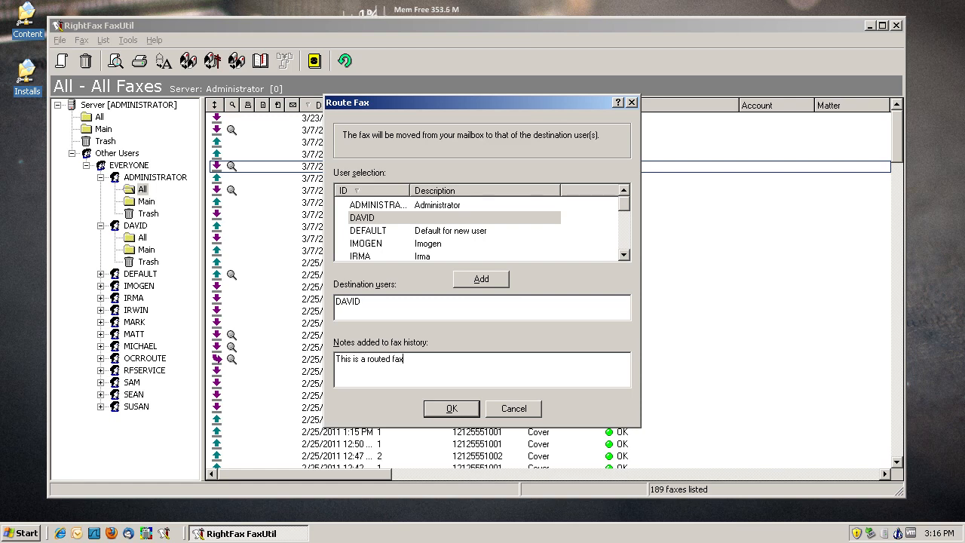
key("Return")
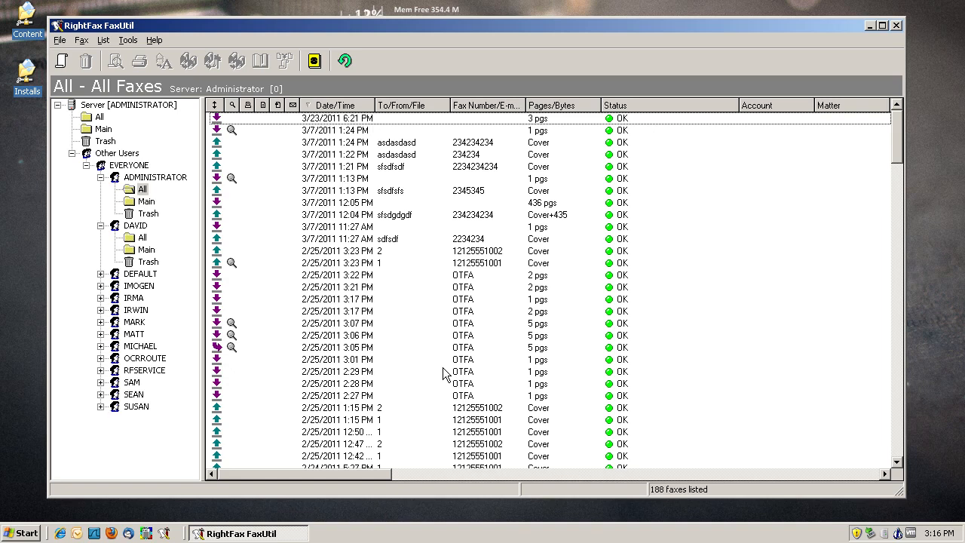
Check the routed fax's history in the destination user's All folder, highlighting its route note.
left_click(140, 238)
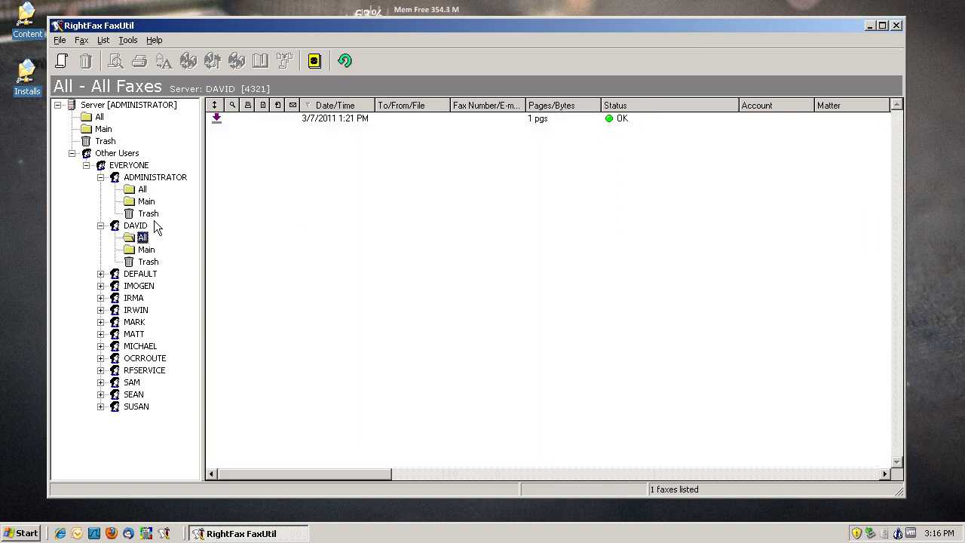
left_click(299, 120)
right_click(299, 120)
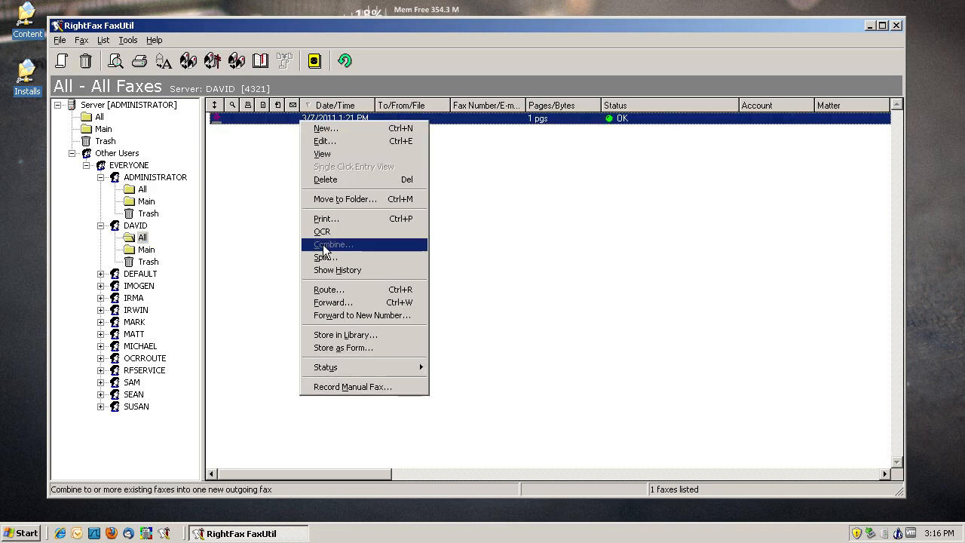
left_click(332, 270)
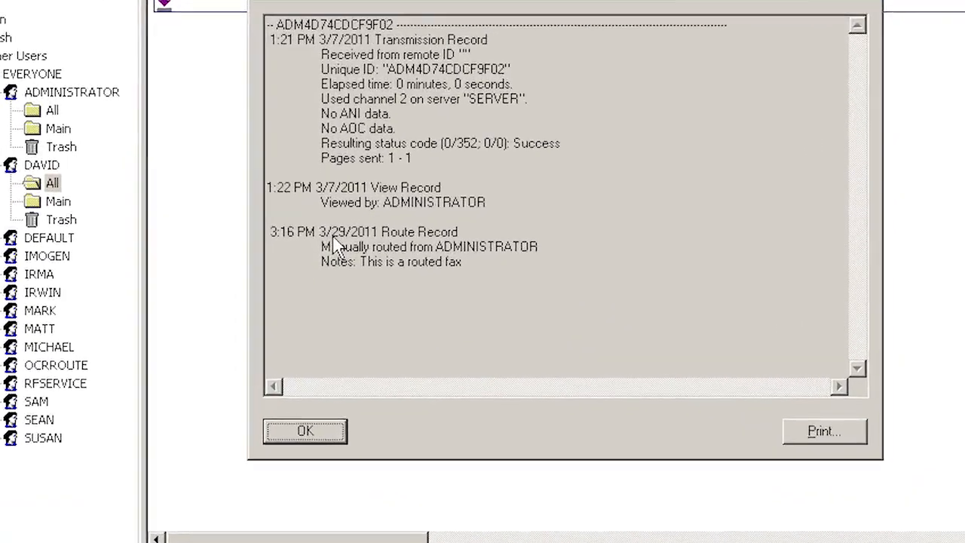
left_click_drag(367, 246, 488, 247)
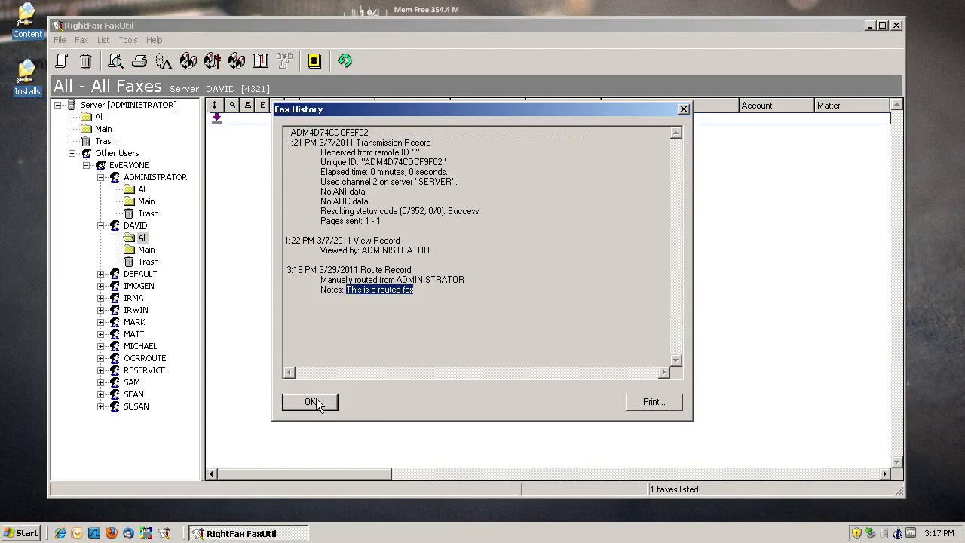
left_click(309, 445)
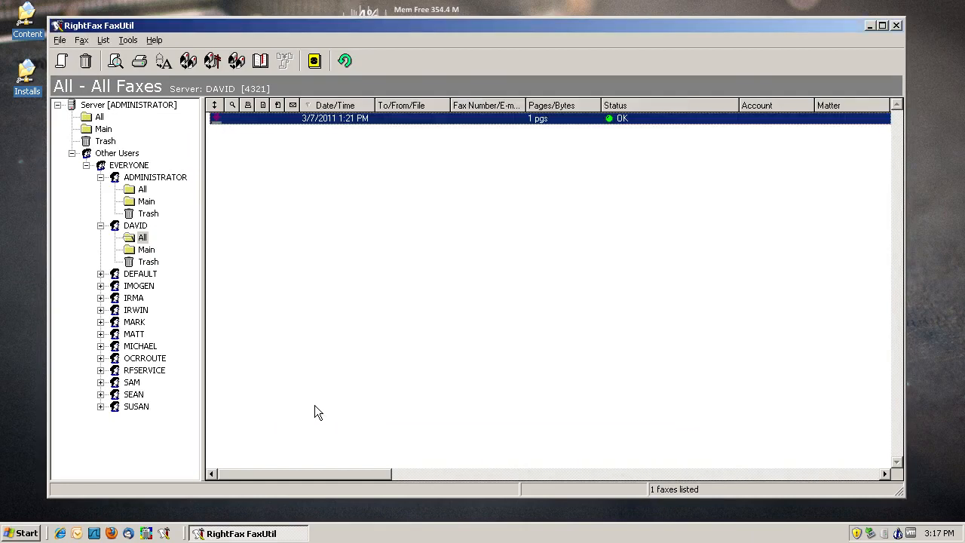
Forward ADMINISTRATOR's 2/25/2011 12:47 cover fax to the user listed directly after ADMINISTRATOR, with the history note "This is a forwarded fax".
left_click(143, 189)
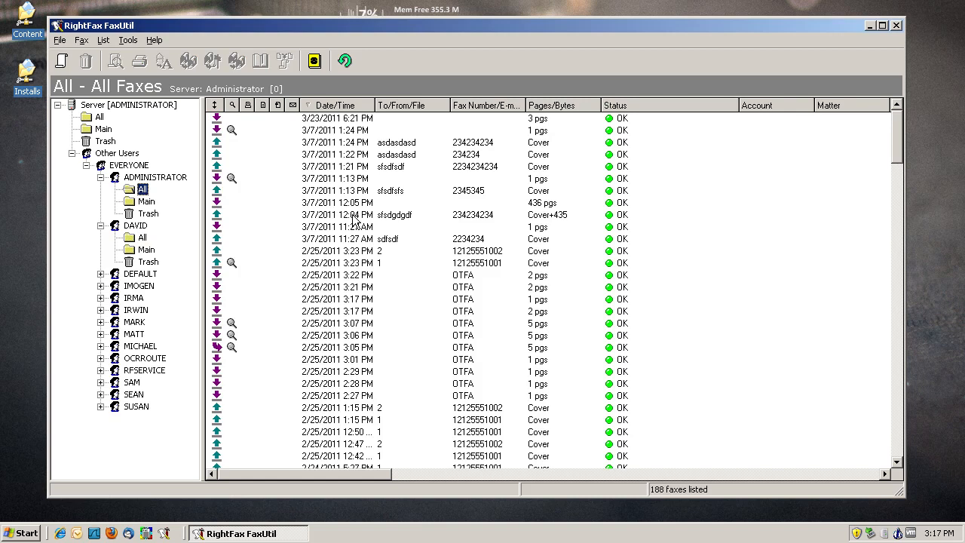
left_click(384, 230)
scroll(383, 230, "down", 2)
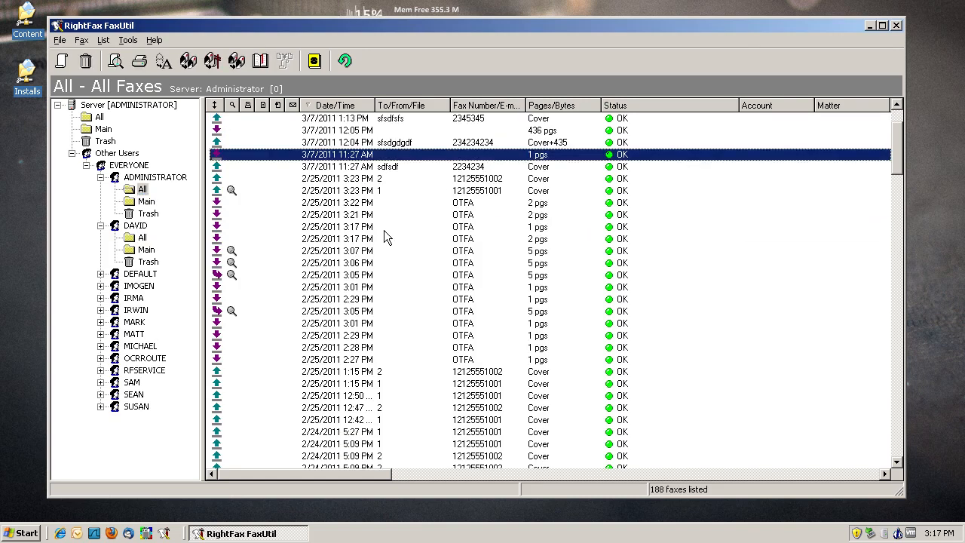
scroll(386, 237, "down", 4)
left_click(384, 232)
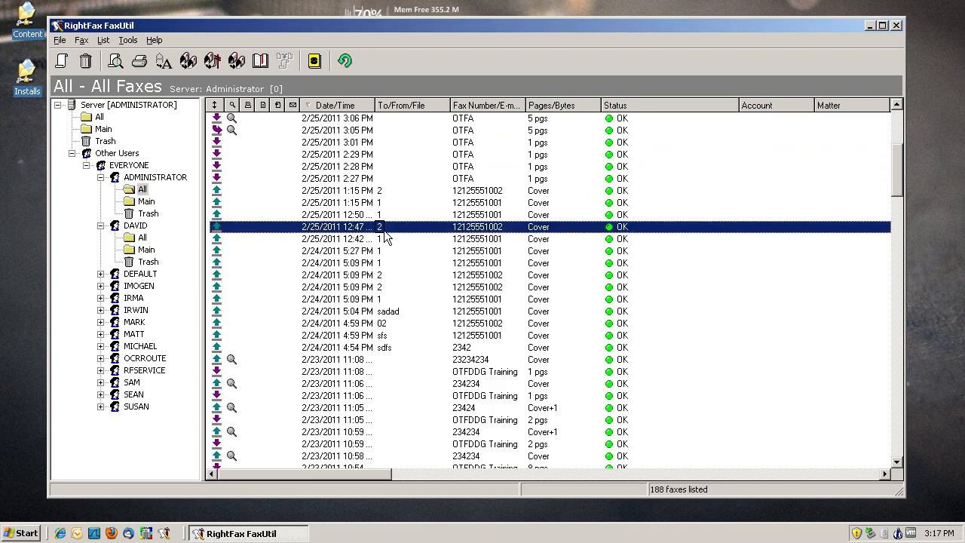
right_click(385, 232)
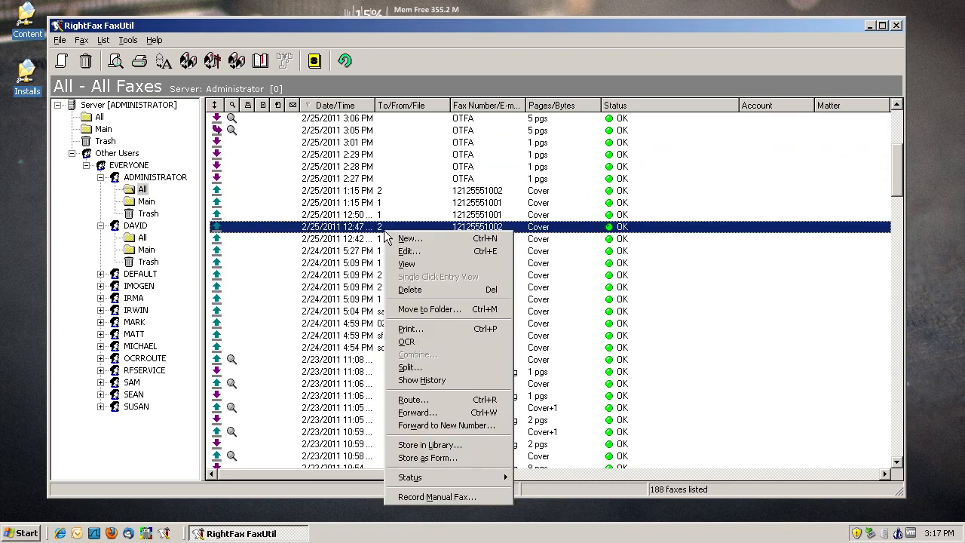
left_click(434, 412)
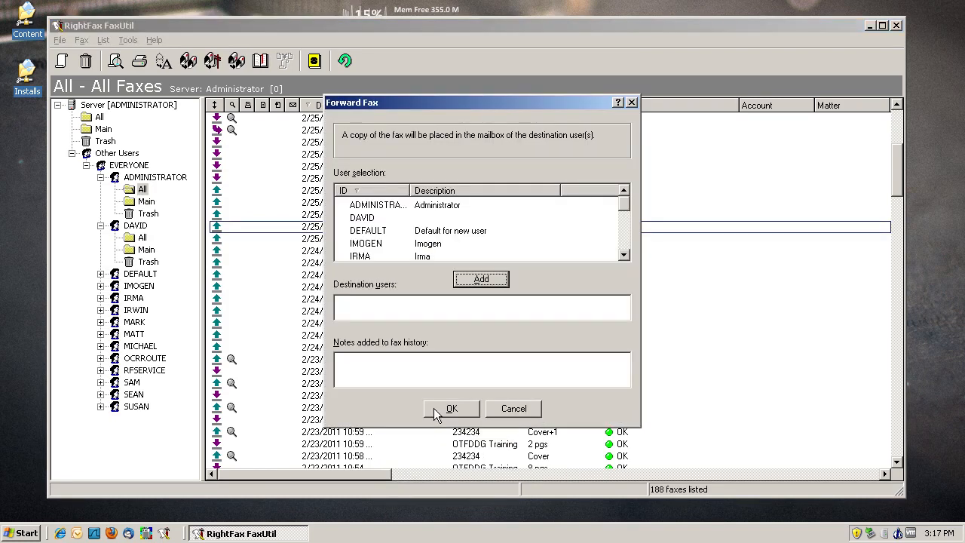
left_click(373, 218)
left_click(465, 278)
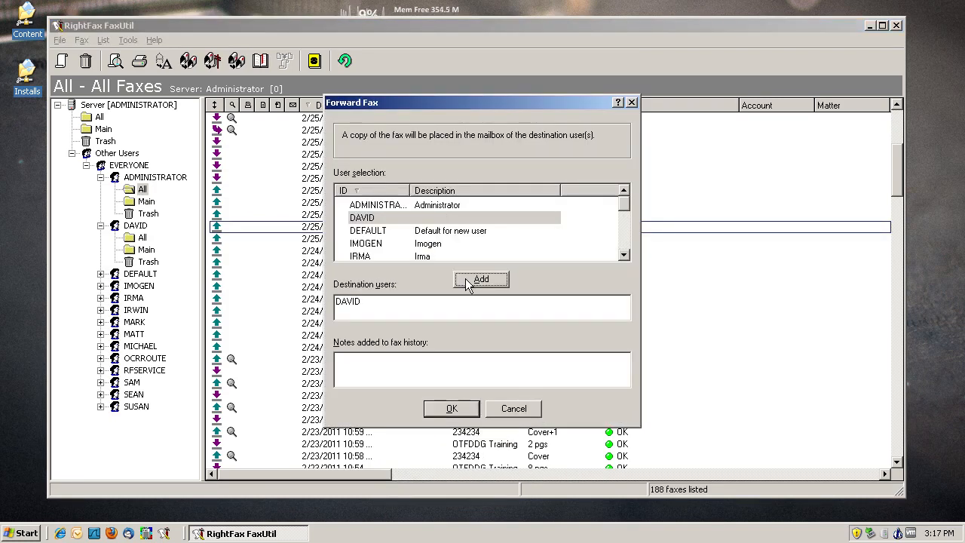
left_click(445, 369)
type("This is a forwarded fax")
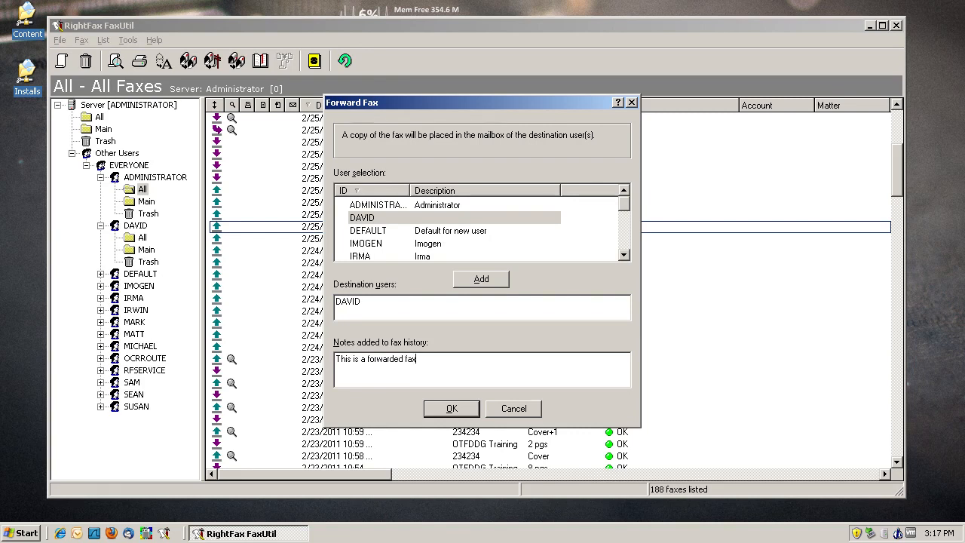
left_click(450, 408)
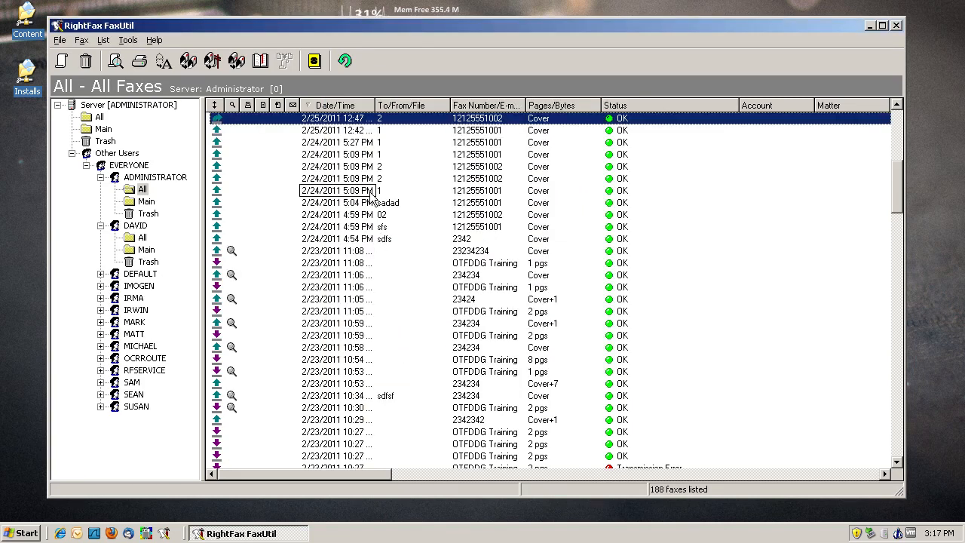
Inspect the forwarded fax's icon in ADMINISTRATOR's list and the history note of its copy in the destination user's All folder.
scroll(372, 197, "up", 5)
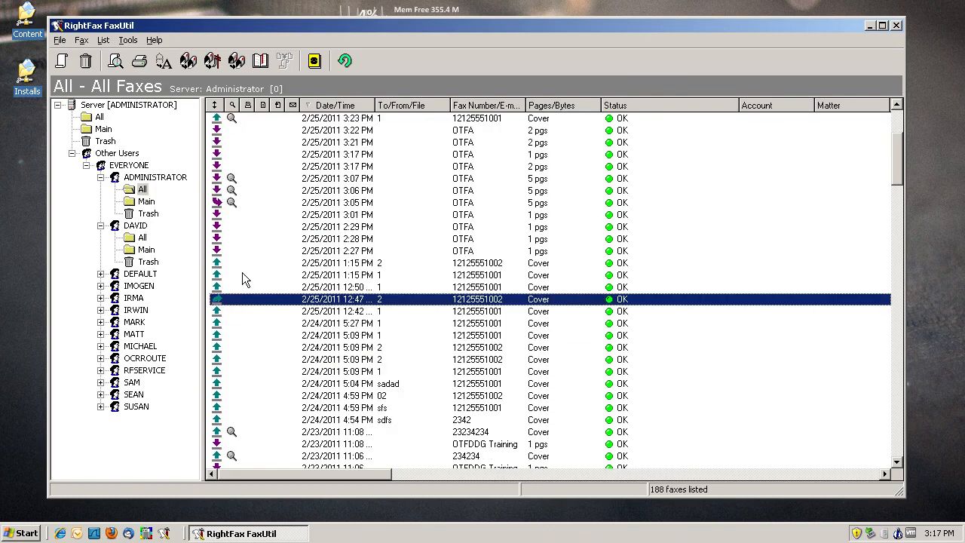
left_click(238, 300)
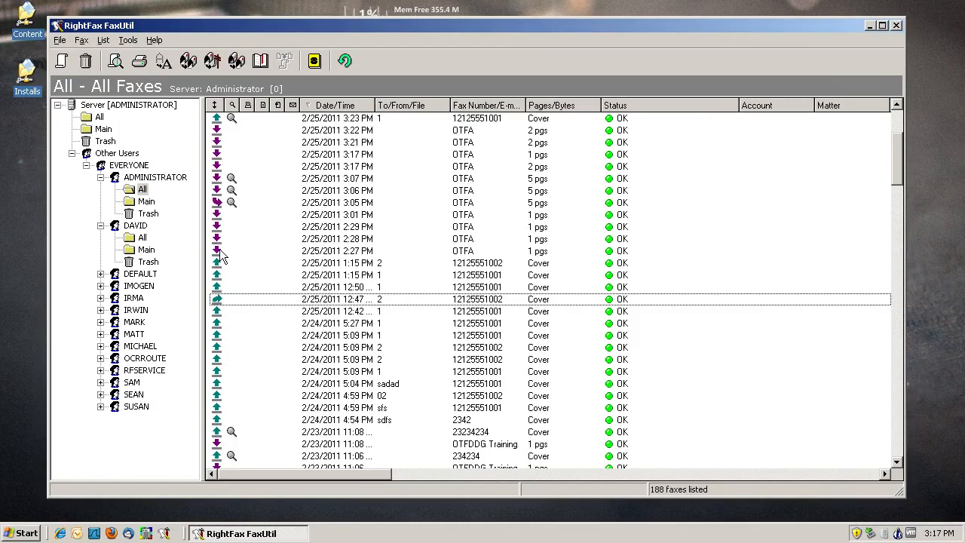
left_click(140, 239)
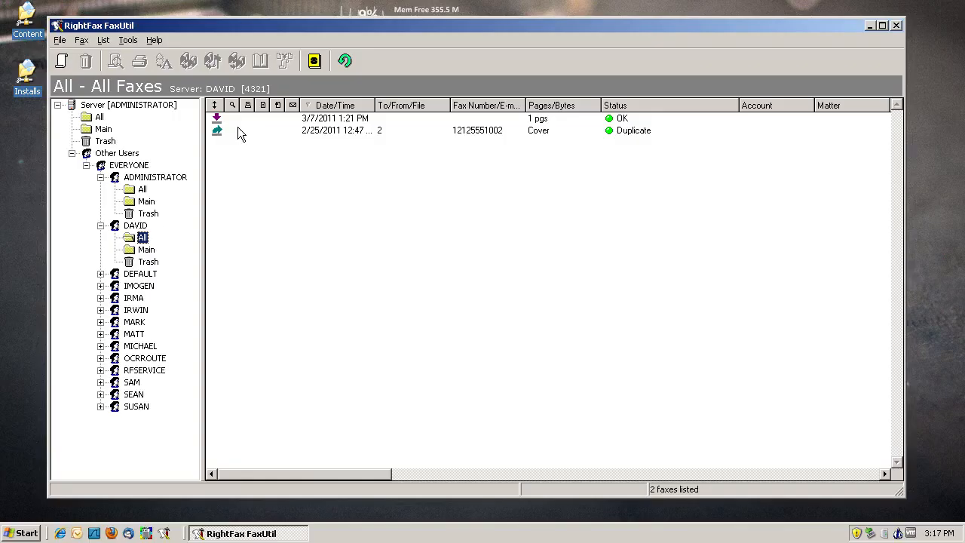
left_click(238, 131)
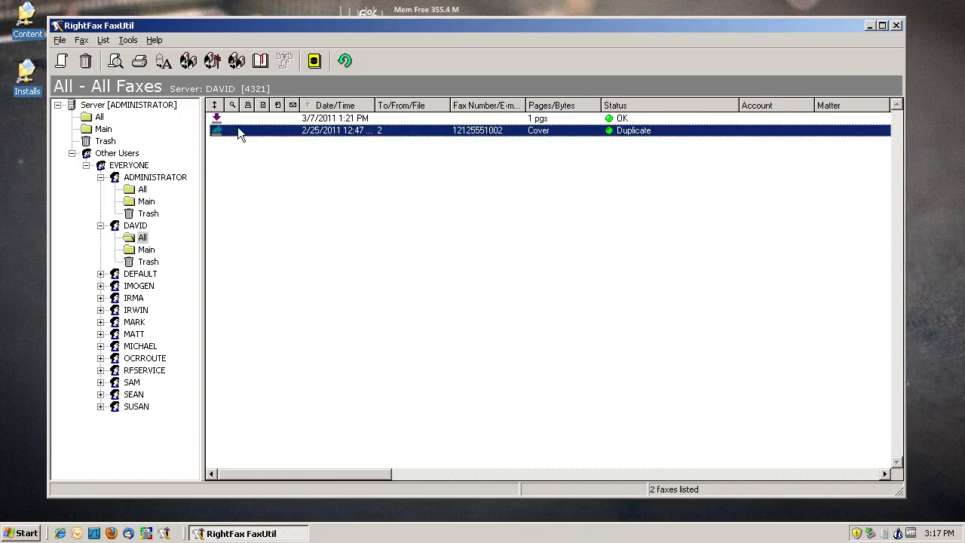
right_click(238, 131)
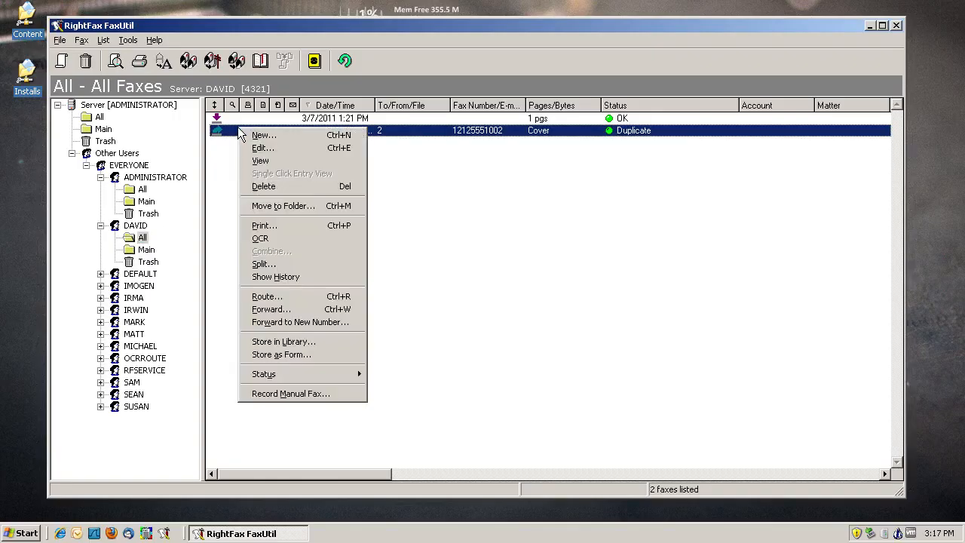
left_click(265, 276)
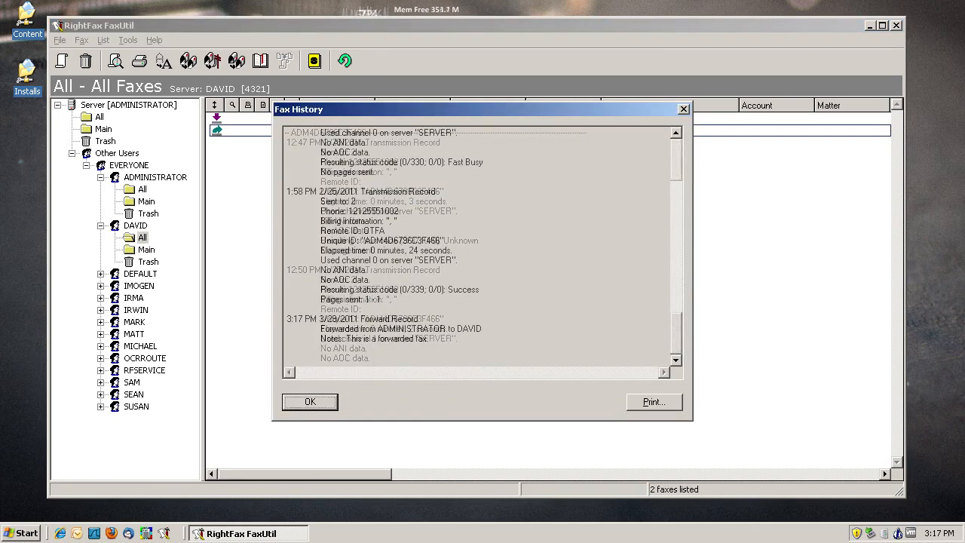
left_click_drag(346, 339, 427, 341)
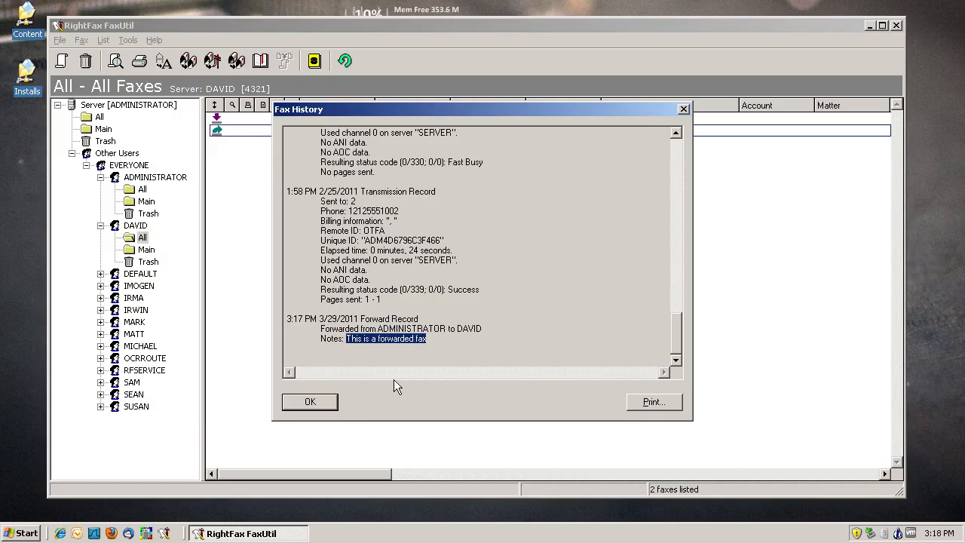
left_click(304, 416)
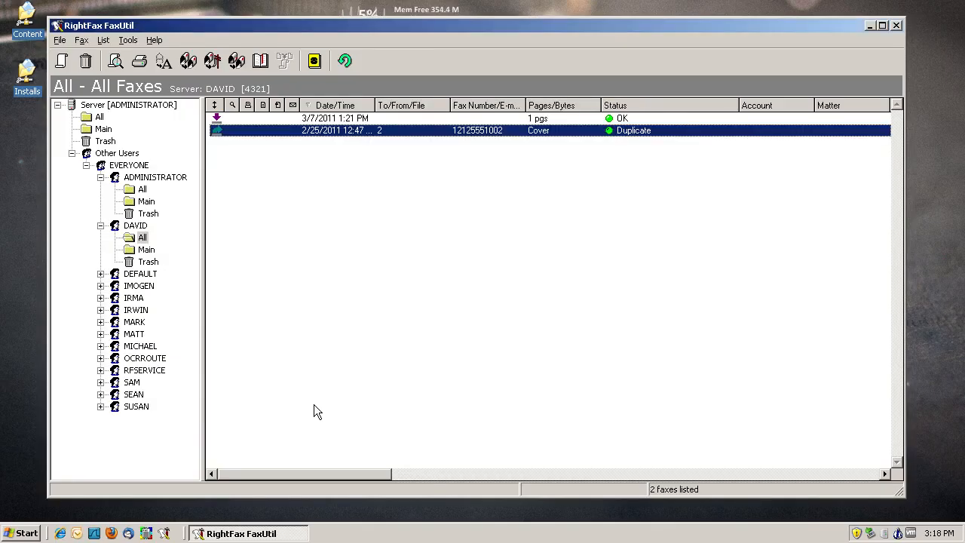
Choose Forward to New Number for the duplicate fax in the destination user's mailbox.
right_click(338, 133)
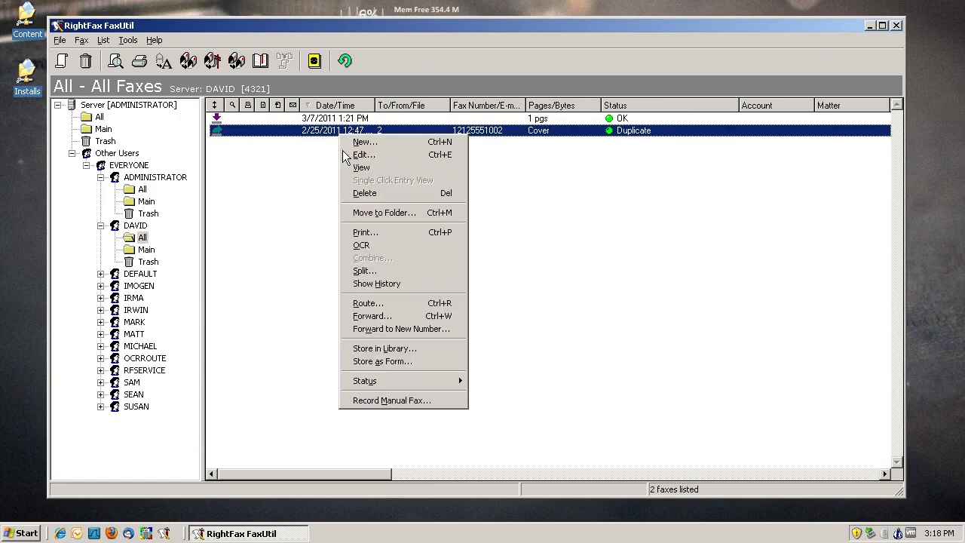
left_click(386, 329)
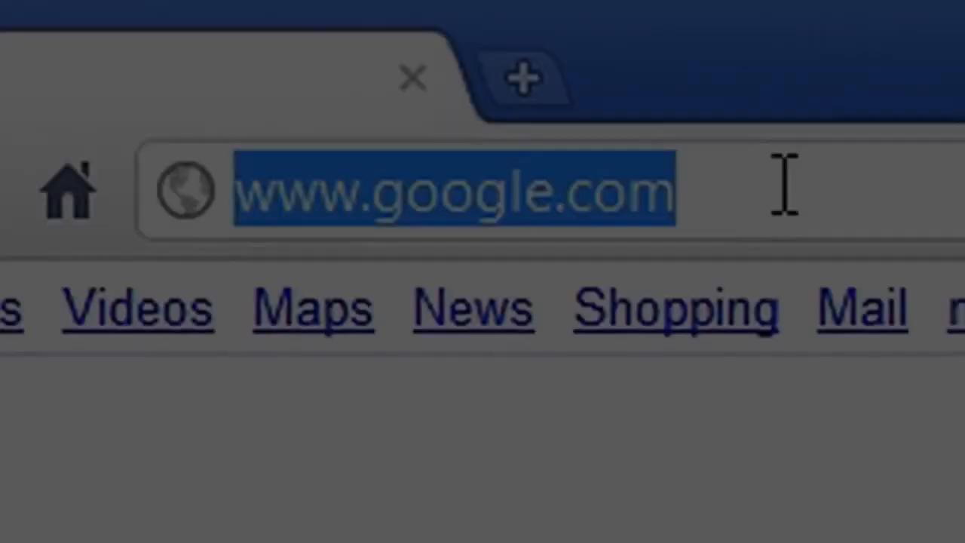
type("you")
key("Return")
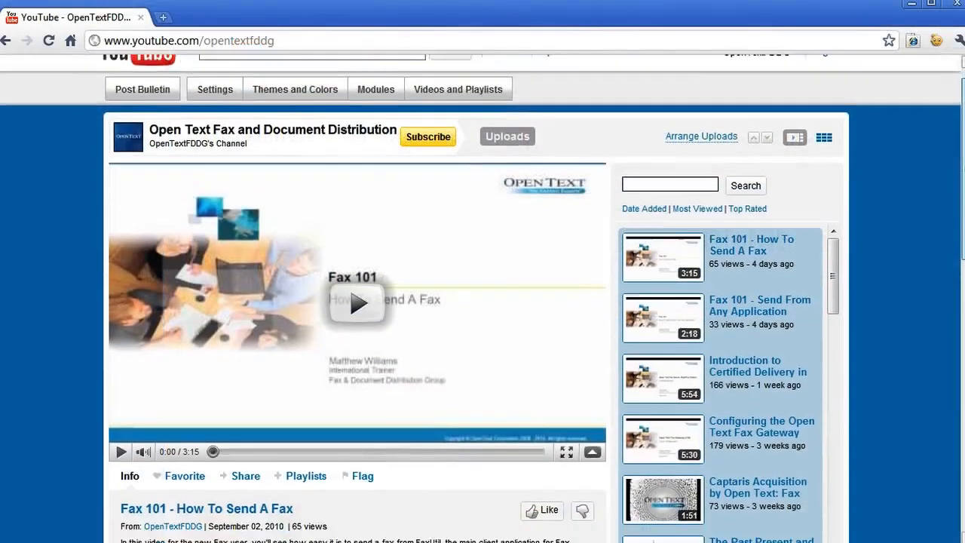
scroll(482, 301, "down", 4)
left_click_drag(833, 181, 835, 216)
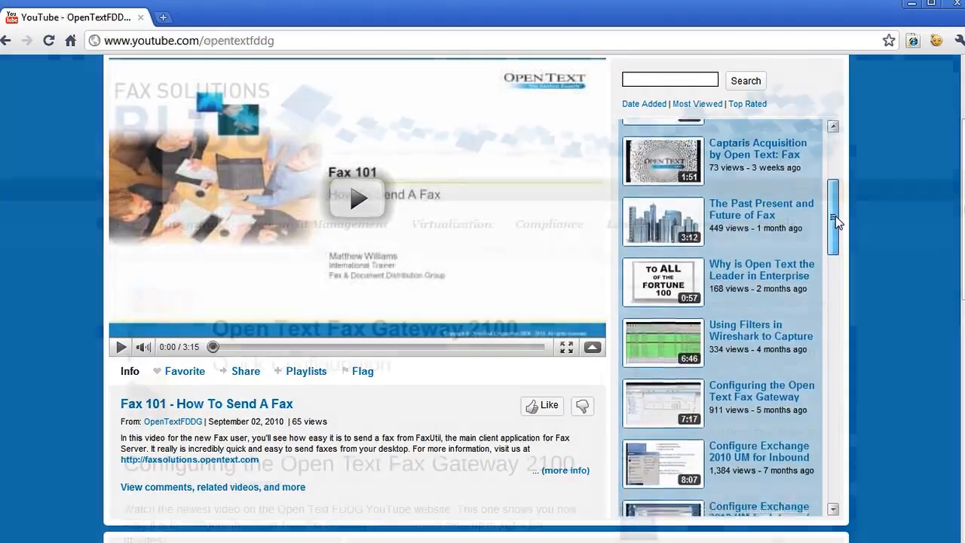
scroll(483, 332, "down", 3)
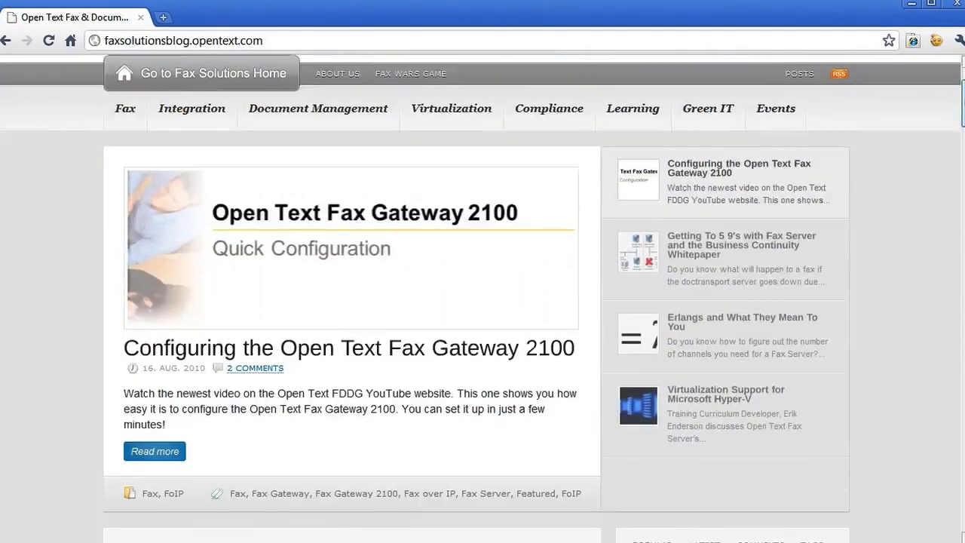
scroll(483, 302, "down", 5)
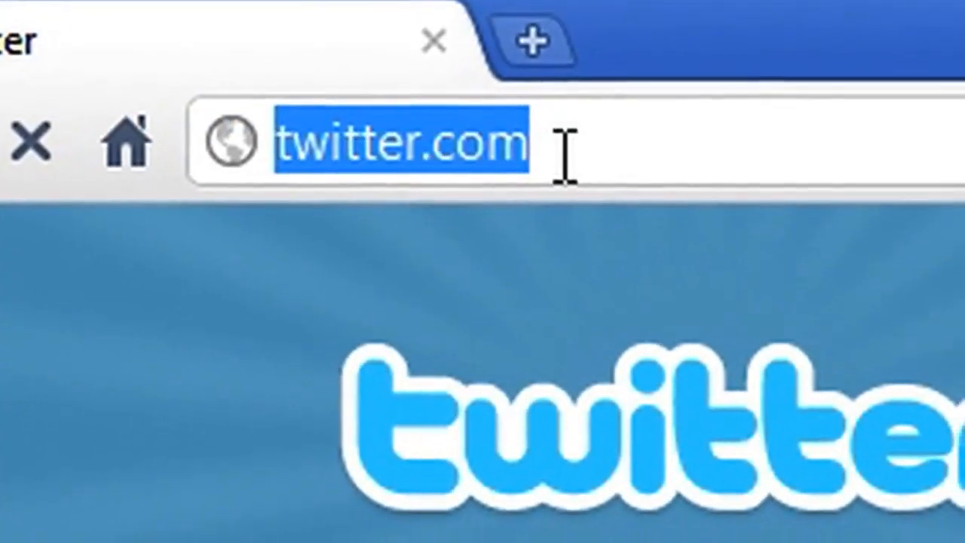
Open the Twitter profile at twitter.com/technovangelist.
left_click(566, 154)
type("/tech")
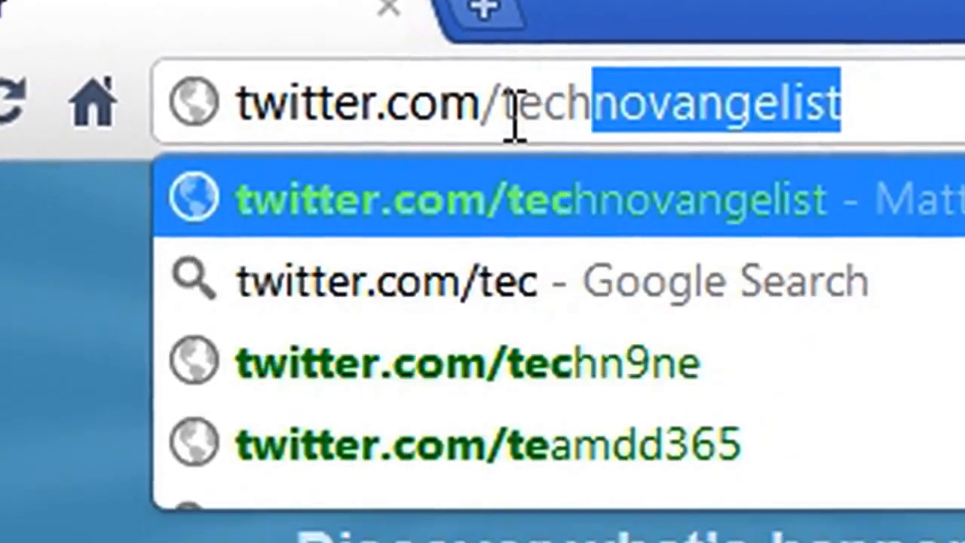
key("Return")
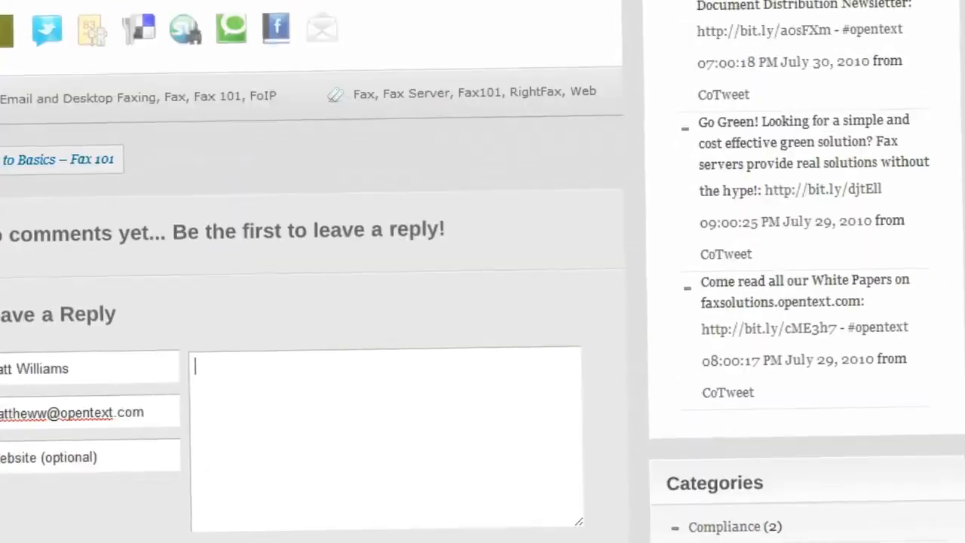
Write "Great video!!! Could you cover" in the comment text of the blog post's reply form.
type("eat video")
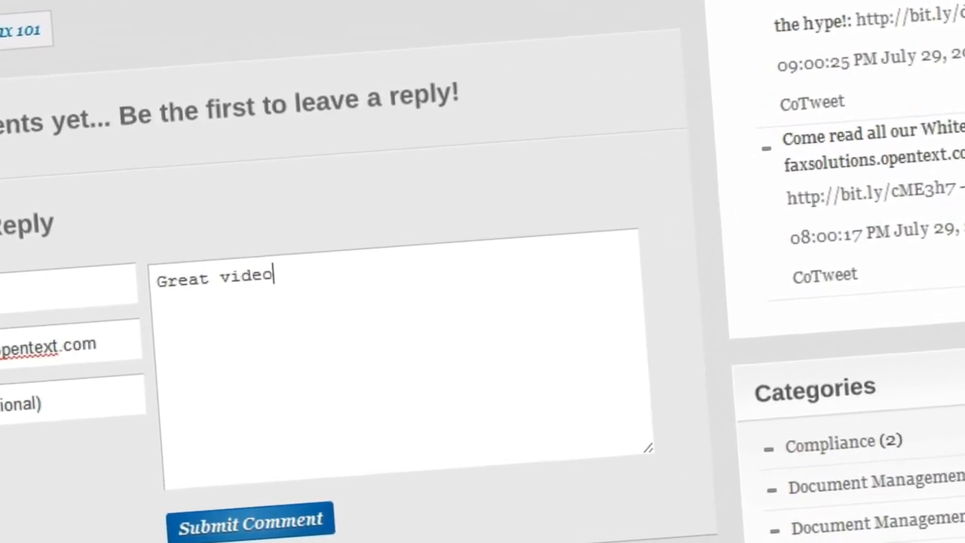
type("!!! Could yo")
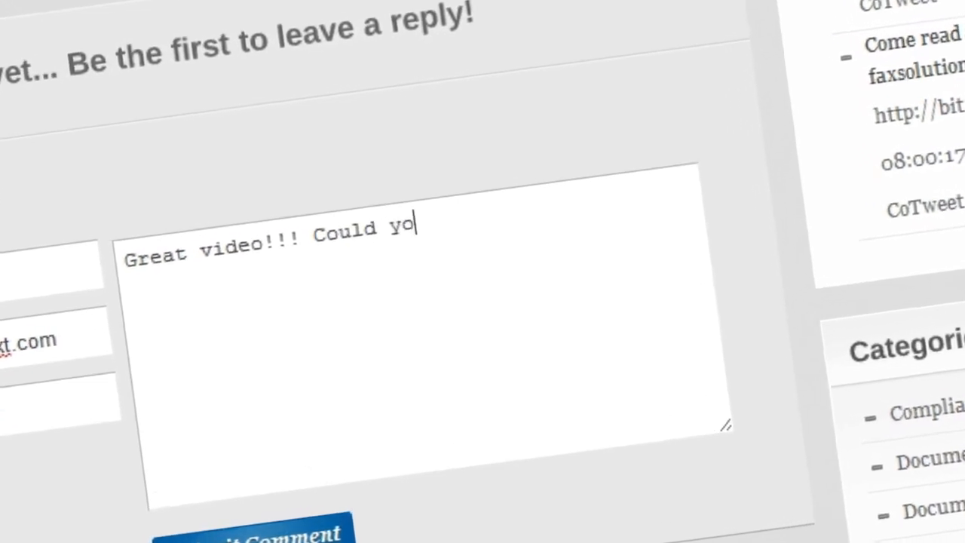
type("u cover")
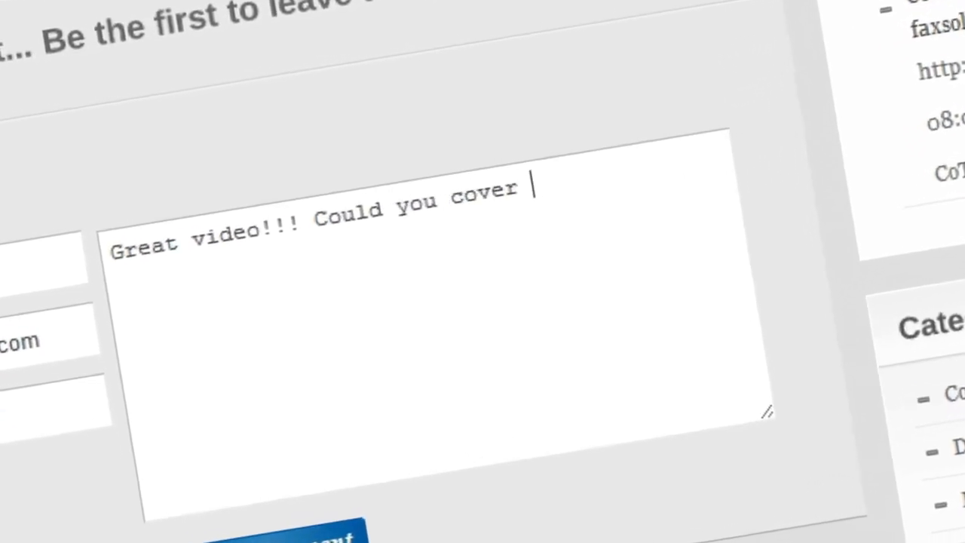